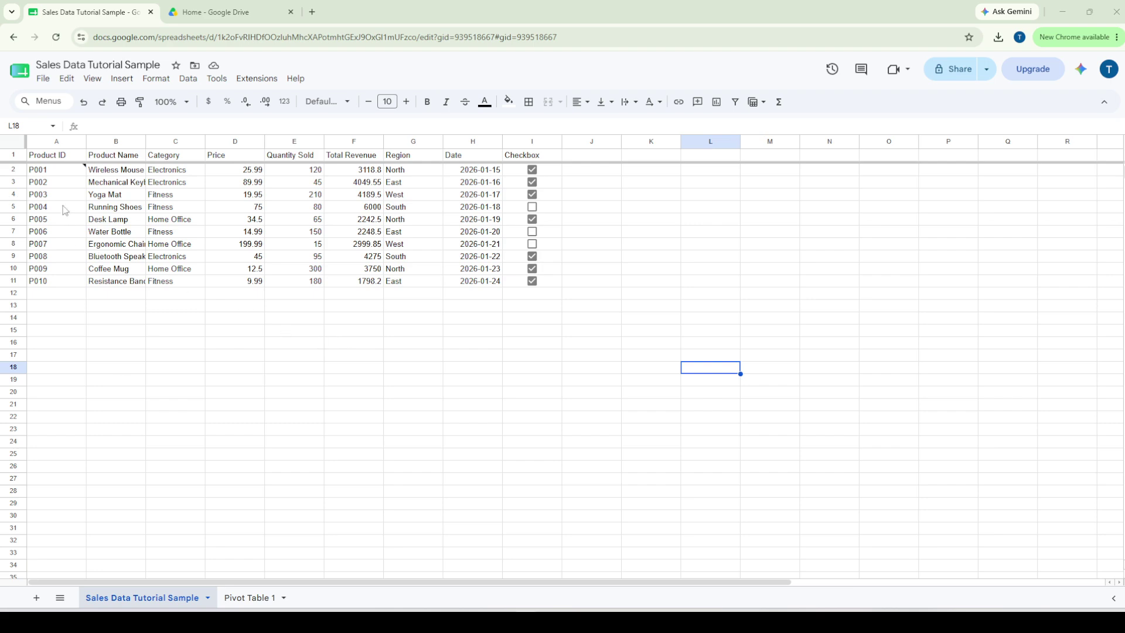
pyautogui.moveTo(35, 172)
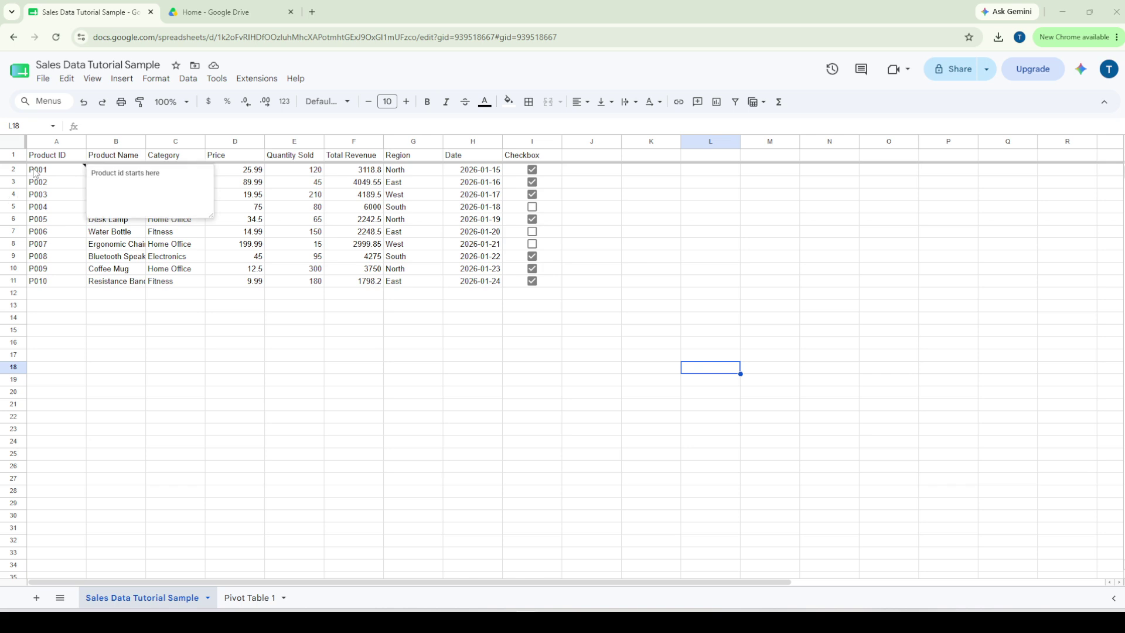
pyautogui.moveTo(35, 172); pyautogui.dragTo(531, 290)
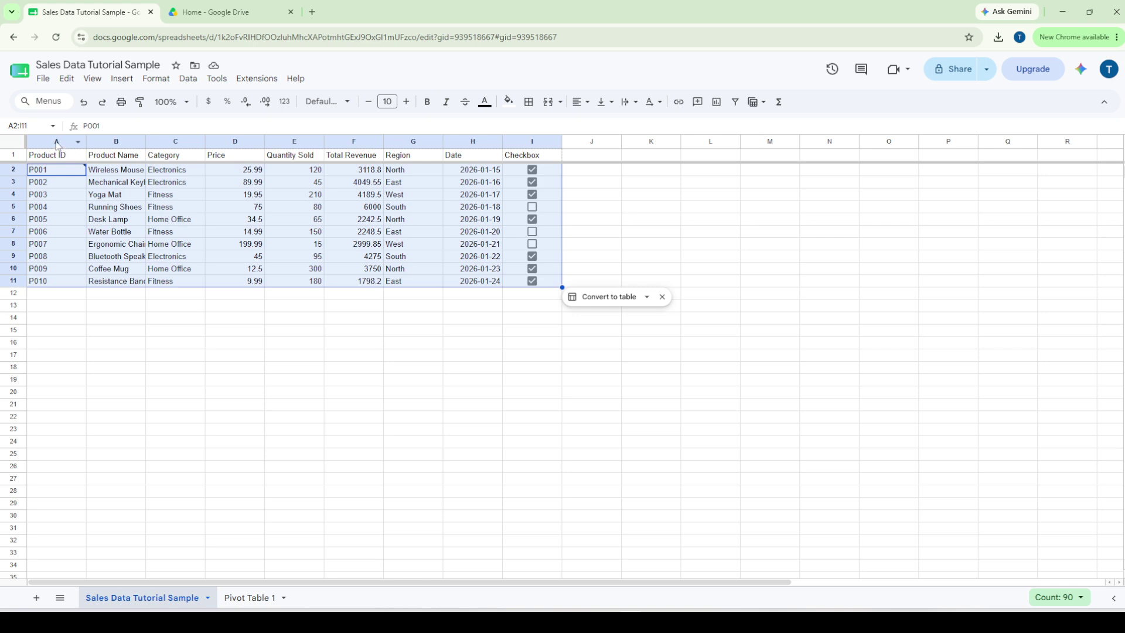
pyautogui.click(114, 354)
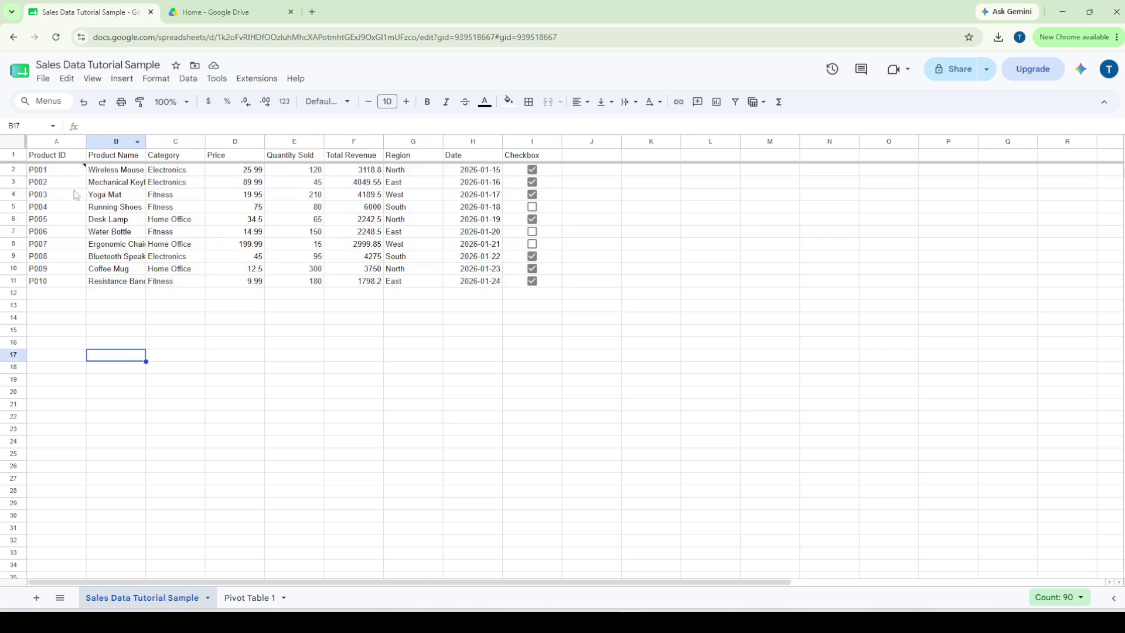
# - Create a named range called "Sales" that covers columns A through I of the sales data sheet
pyautogui.moveTo(59, 142); pyautogui.dragTo(532, 144)
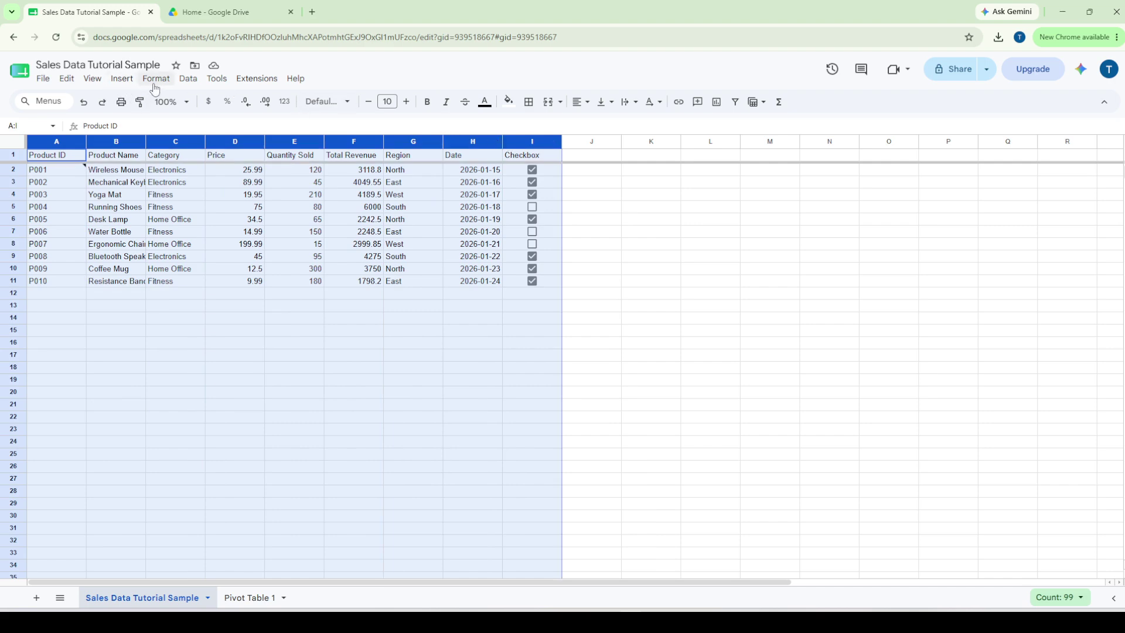
pyautogui.click(185, 81)
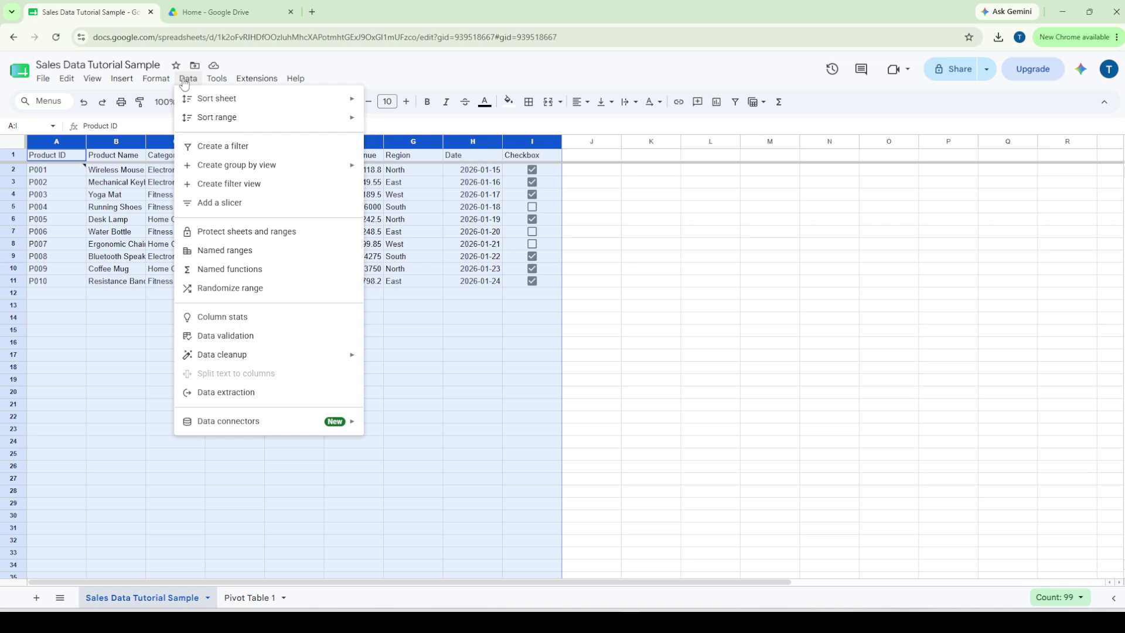
pyautogui.click(234, 252)
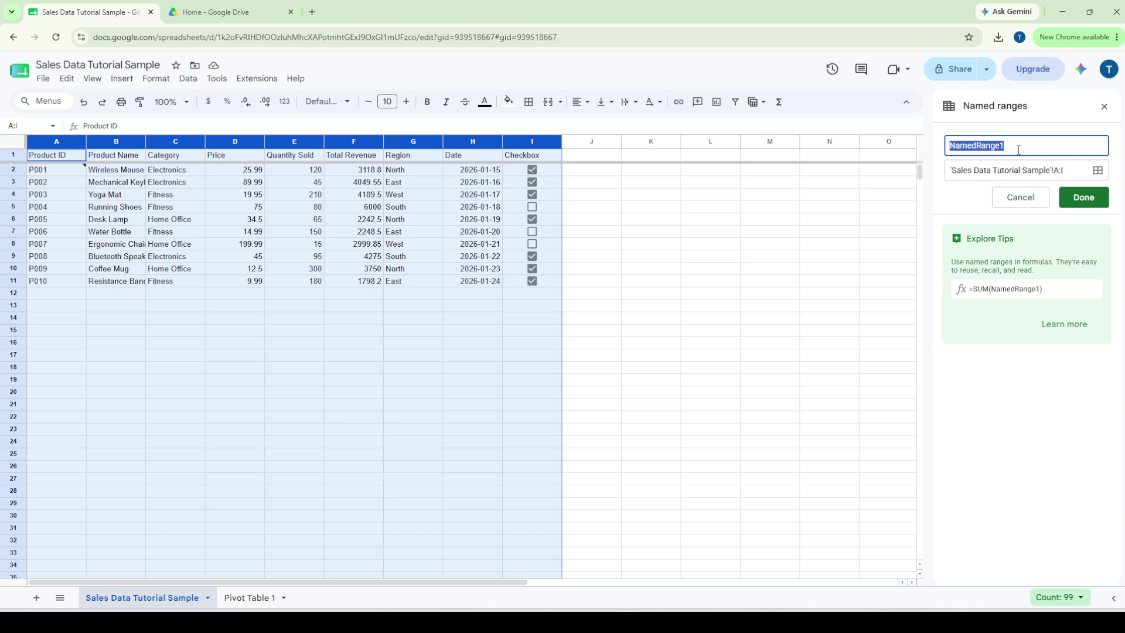
pyautogui.write('Sales')
pyautogui.click(1083, 200)
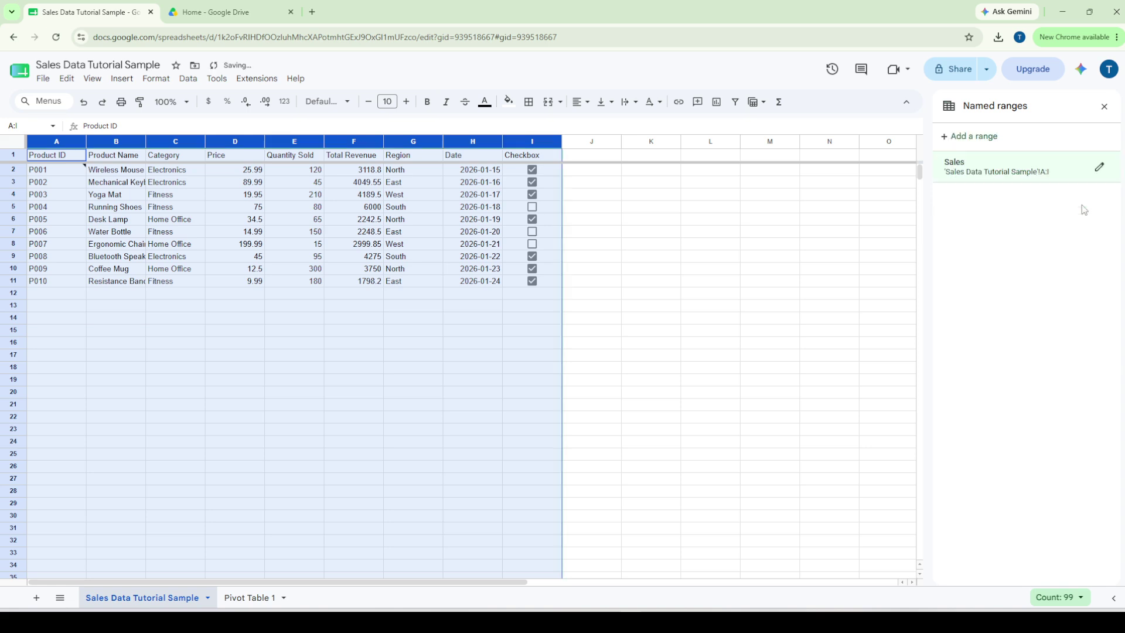
pyautogui.click(685, 343)
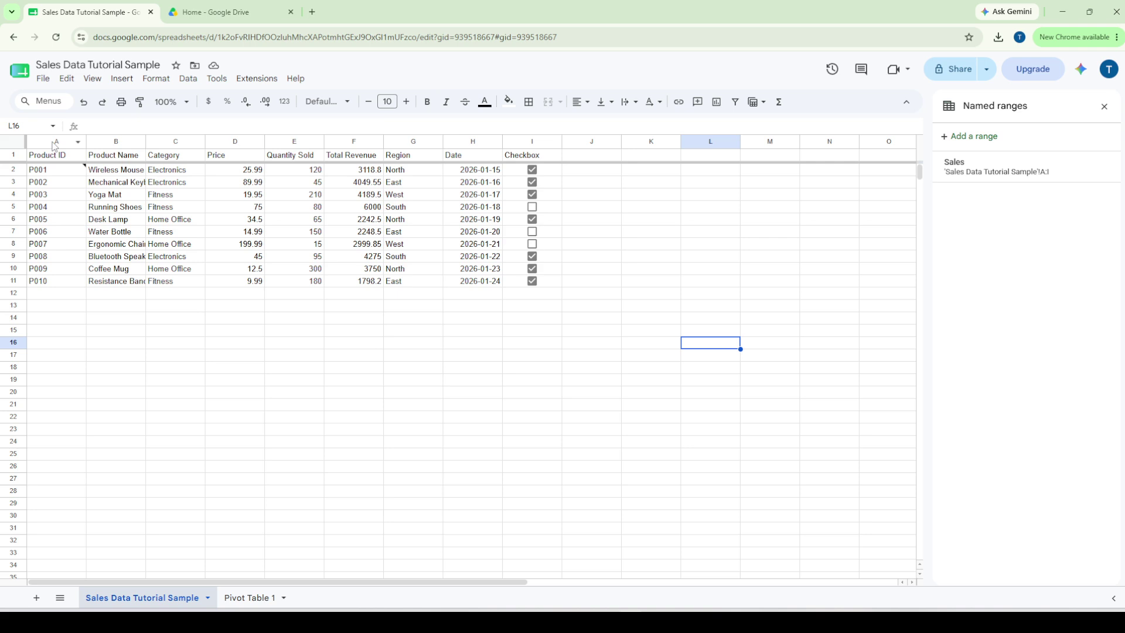
# - Delete the "Sales" named range and confirm its removal
pyautogui.moveTo(1014, 171)
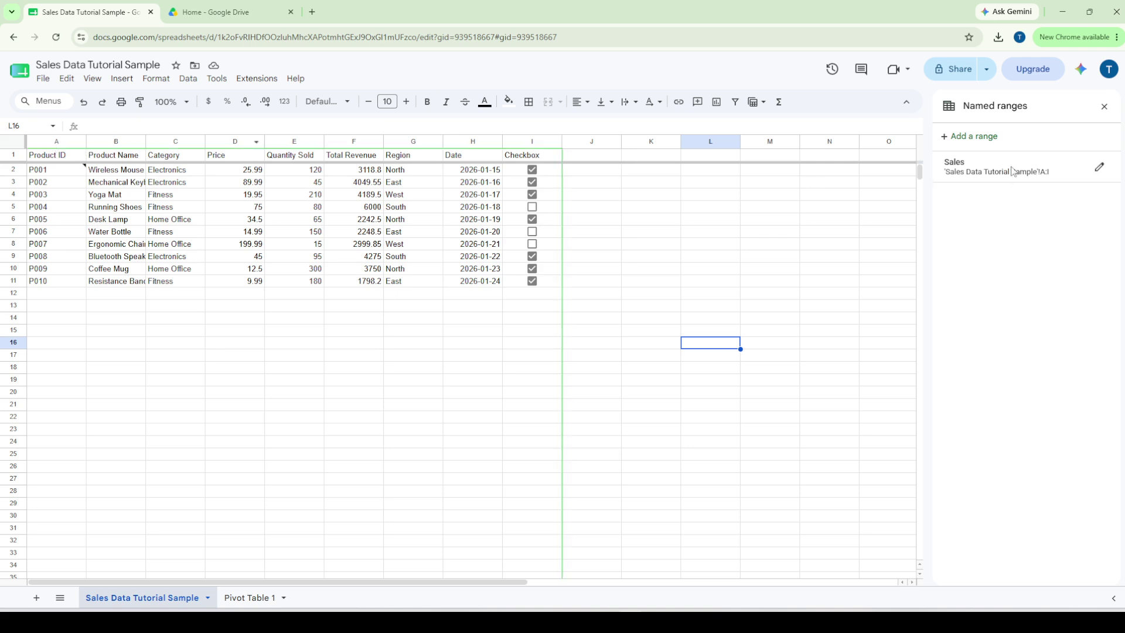
pyautogui.click(1101, 170)
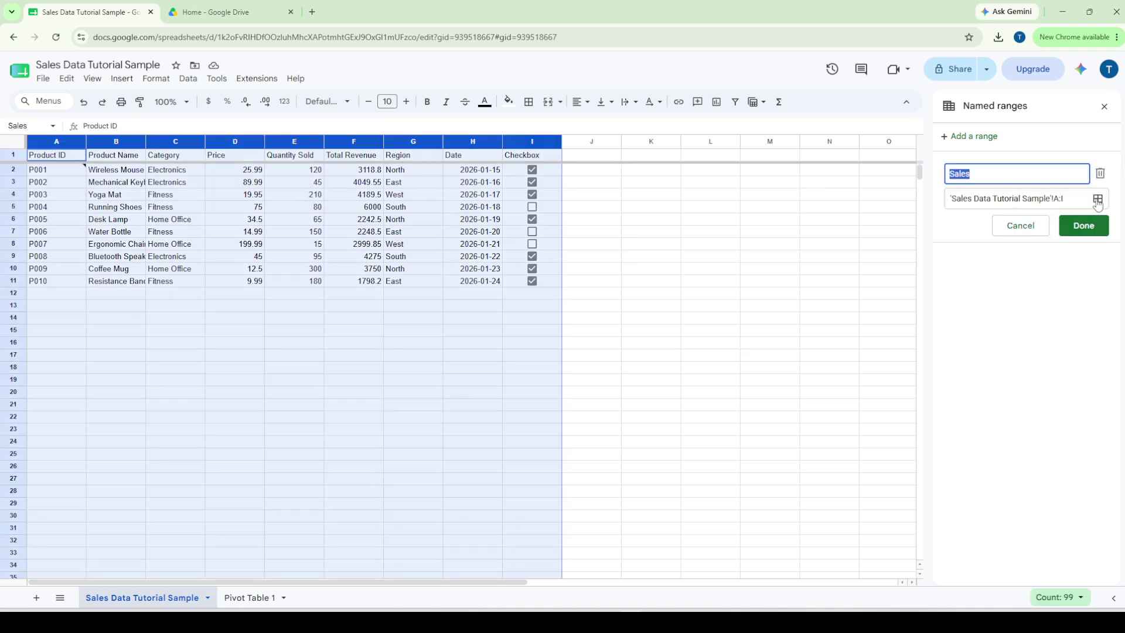
pyautogui.click(1102, 174)
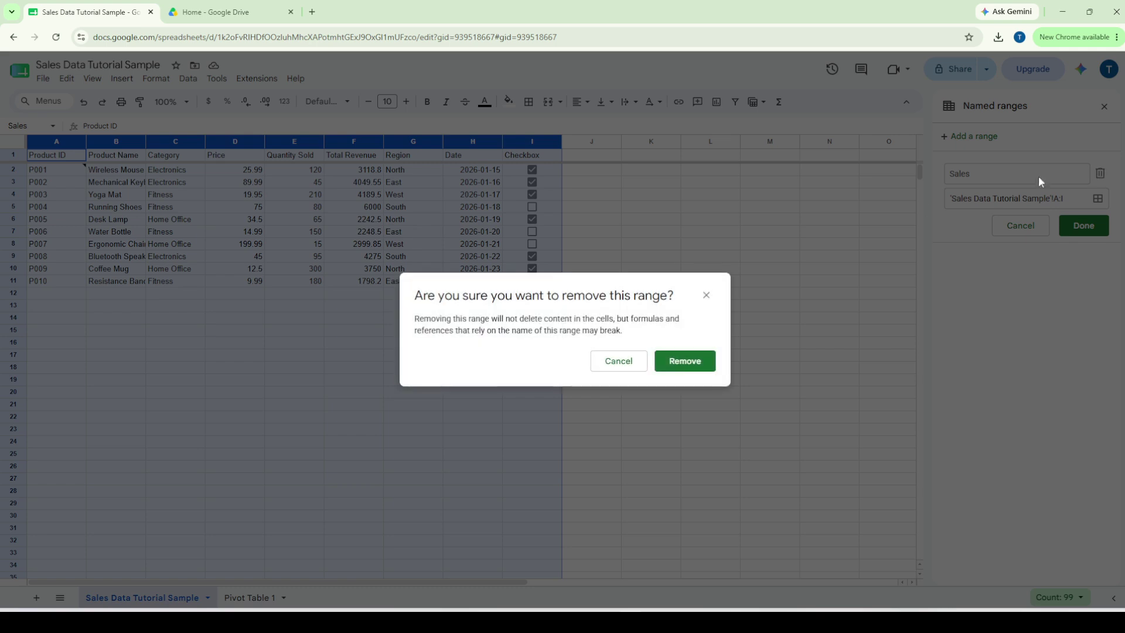
pyautogui.click(686, 362)
pyautogui.click(693, 381)
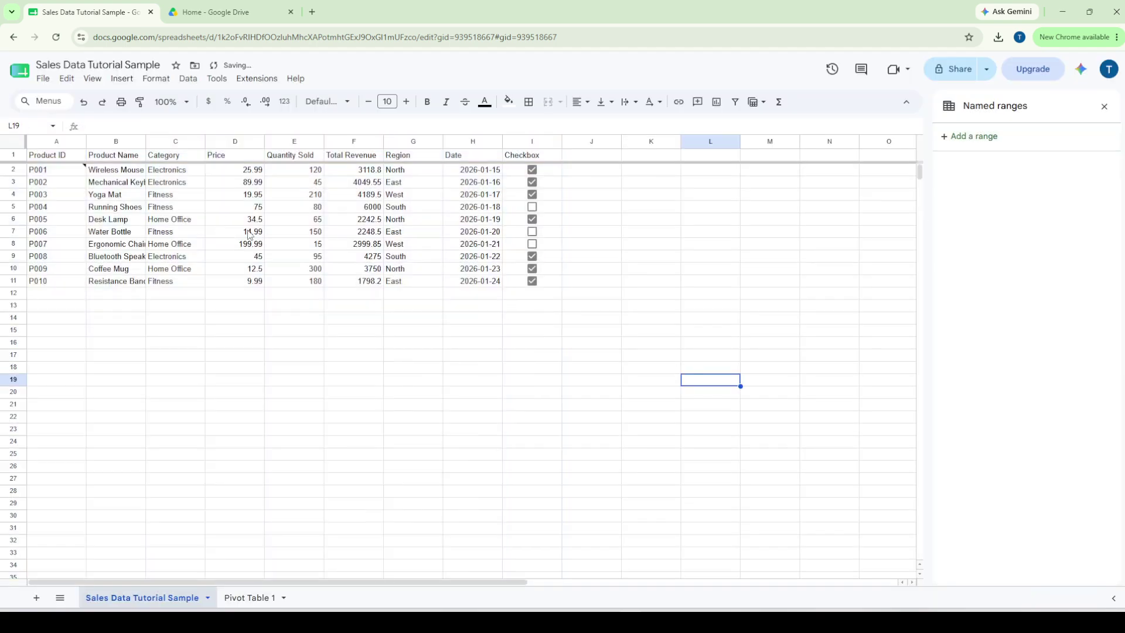
# - Try to define columns A through I as a named range called "Sales Data"
pyautogui.moveTo(57, 146); pyautogui.dragTo(514, 146)
pyautogui.rightClick(455, 146)
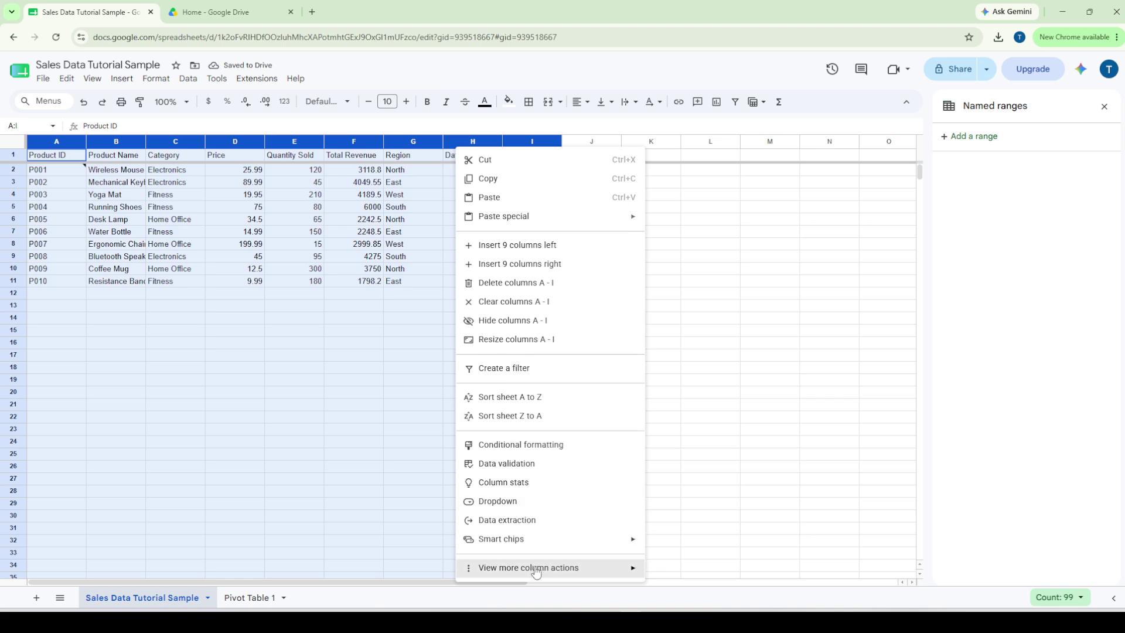
pyautogui.moveTo(535, 570)
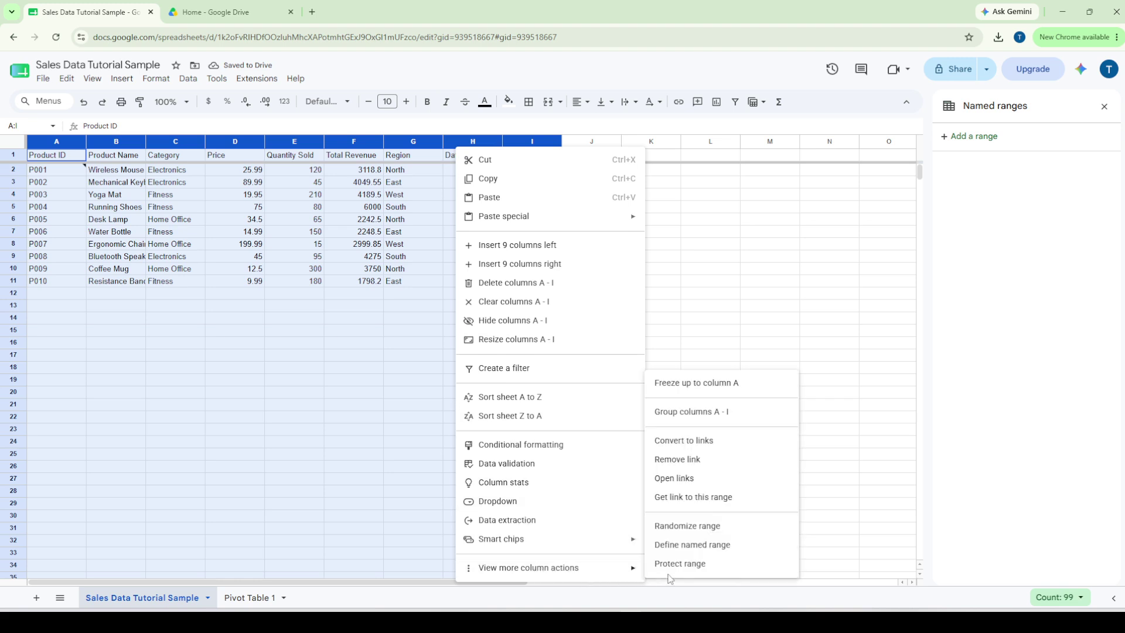
pyautogui.click(689, 549)
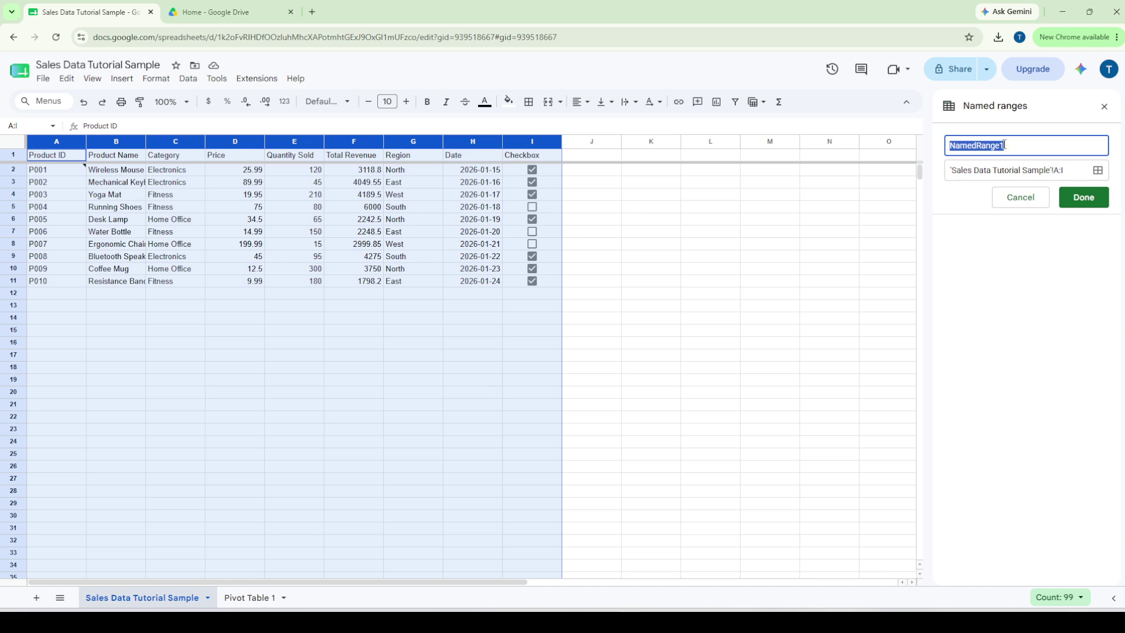
pyautogui.write('Sales Data')
pyautogui.click(1078, 198)
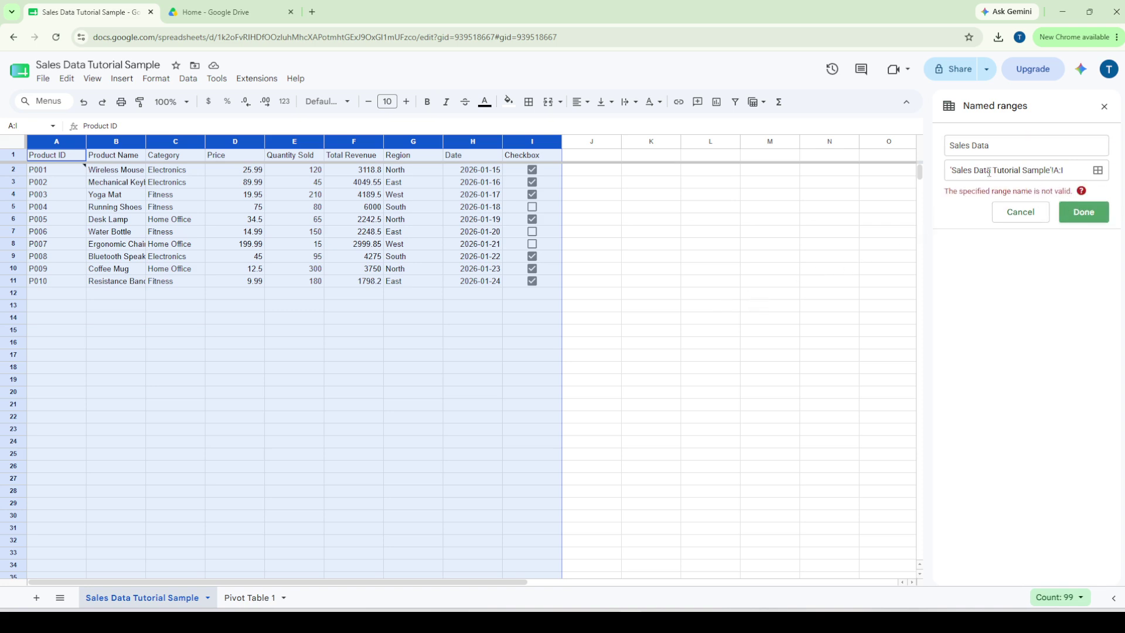
# - Remove the space from the range name so it reads "SalesData", and save the named range
pyautogui.click(972, 148)
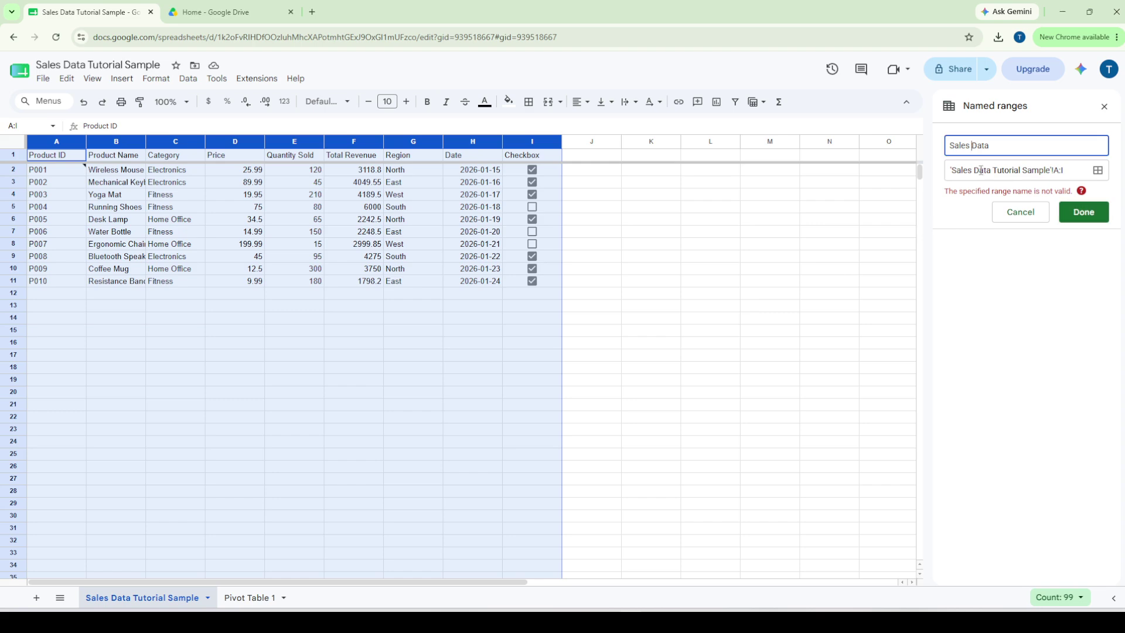
pyautogui.press('BackSpace')
pyautogui.click(1083, 212)
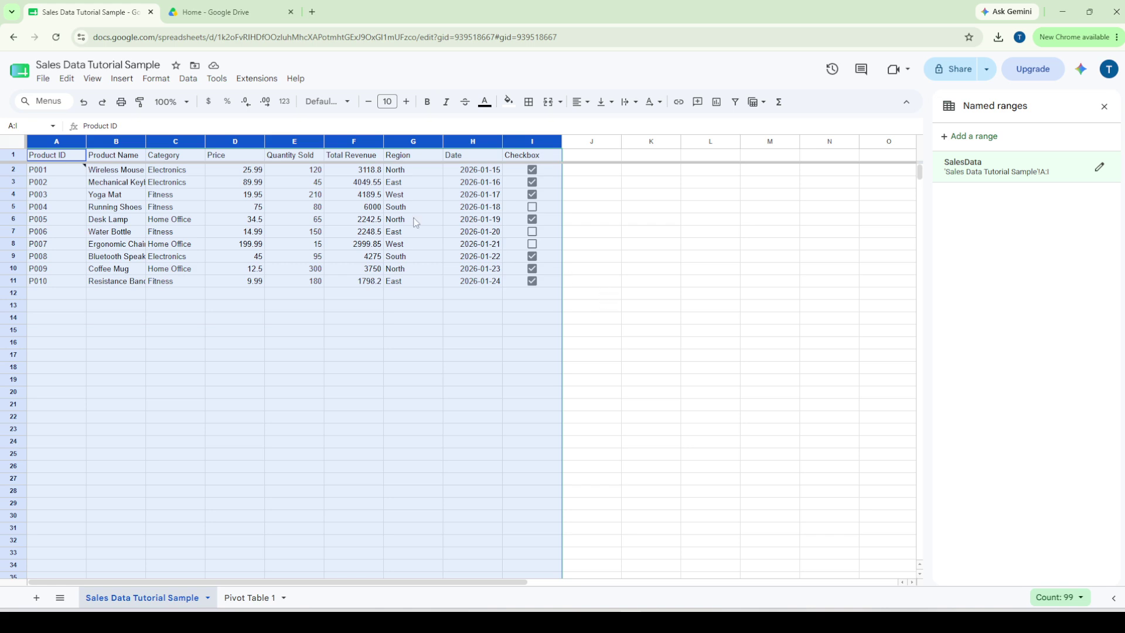
# - Examine how another named range is added, including its name, its cell reference and the range selector, without saving one
pyautogui.click(188, 80)
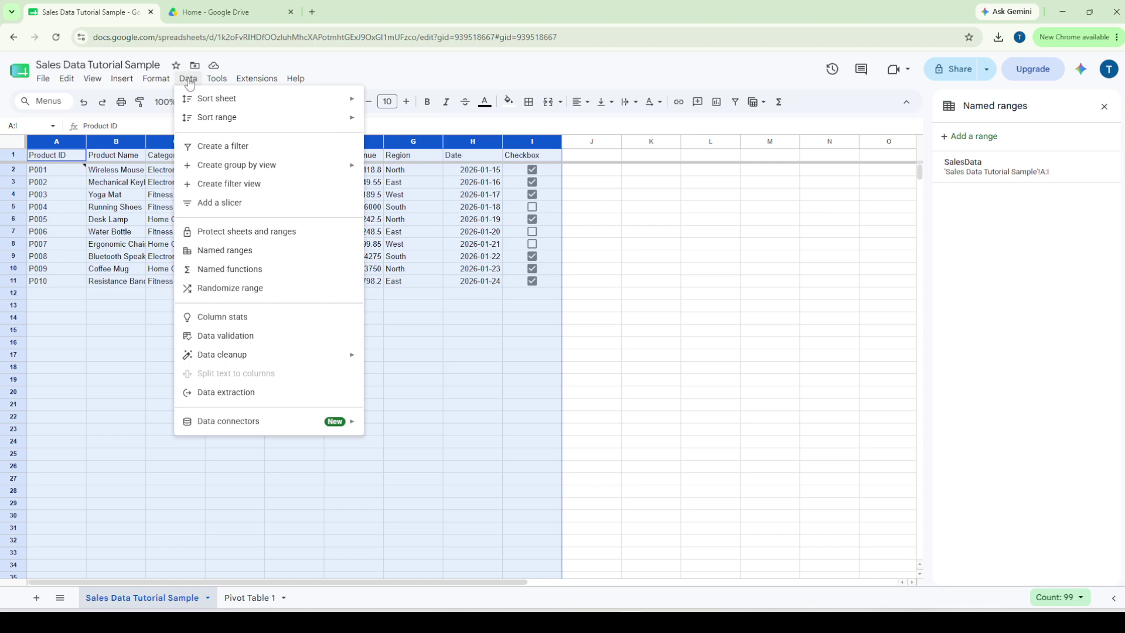
pyautogui.click(244, 250)
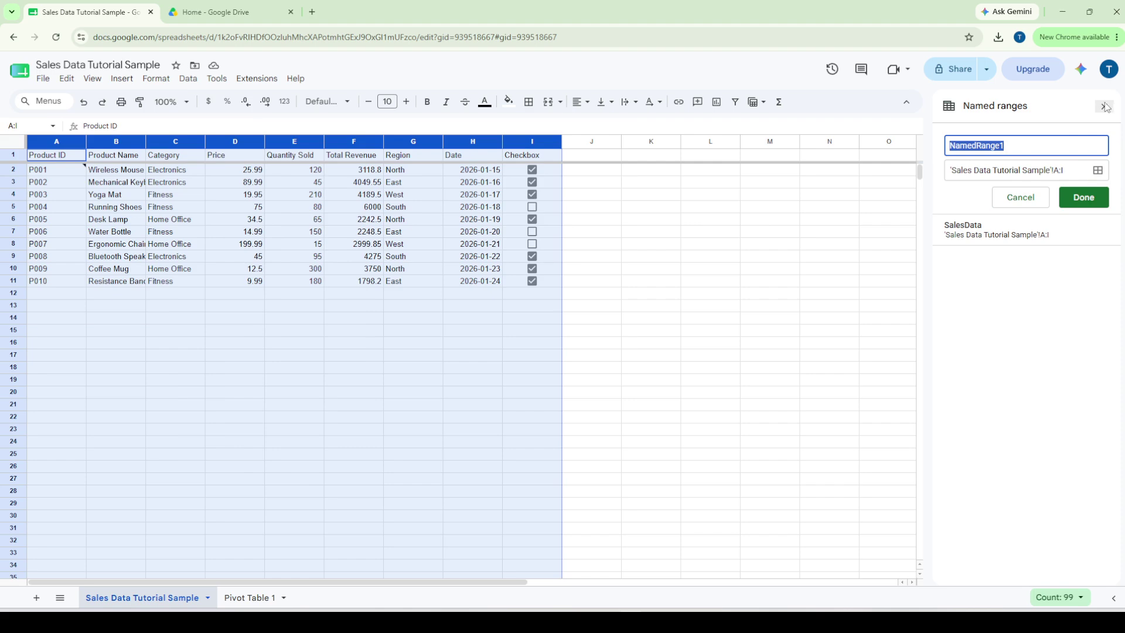
pyautogui.click(1049, 205)
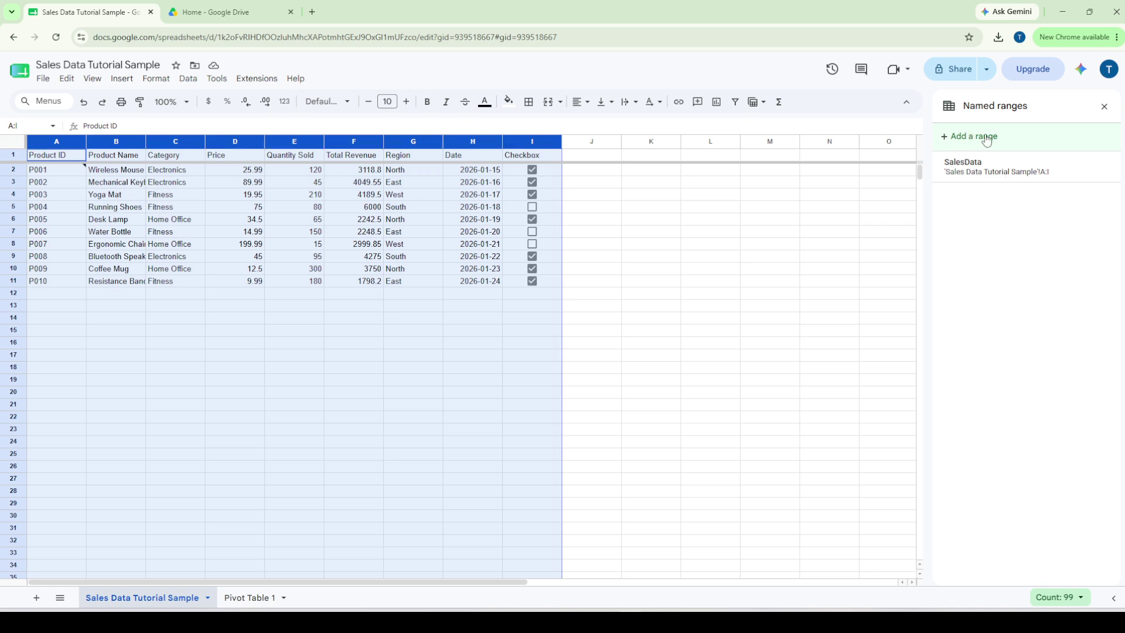
pyautogui.click(976, 141)
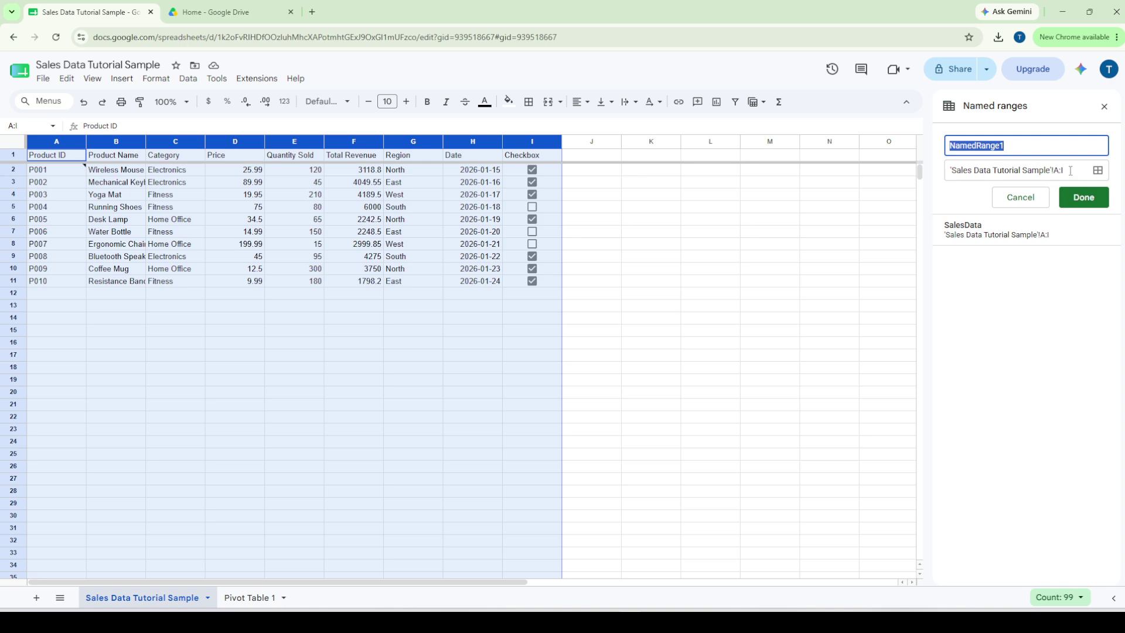
pyautogui.moveTo(1071, 171); pyautogui.dragTo(946, 171)
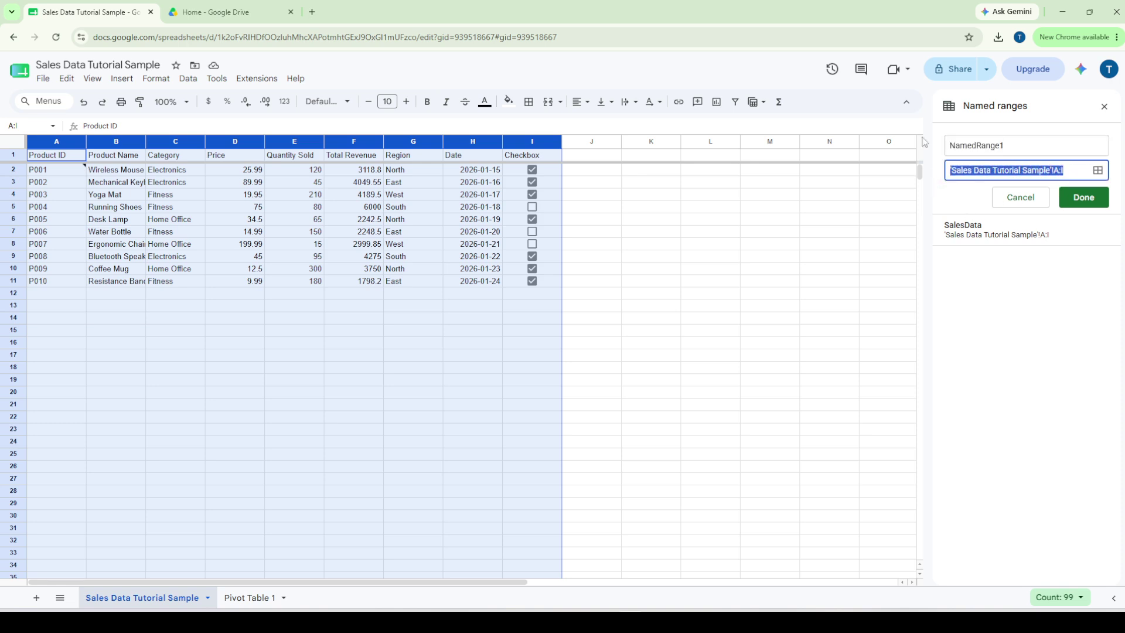
pyautogui.click(1028, 286)
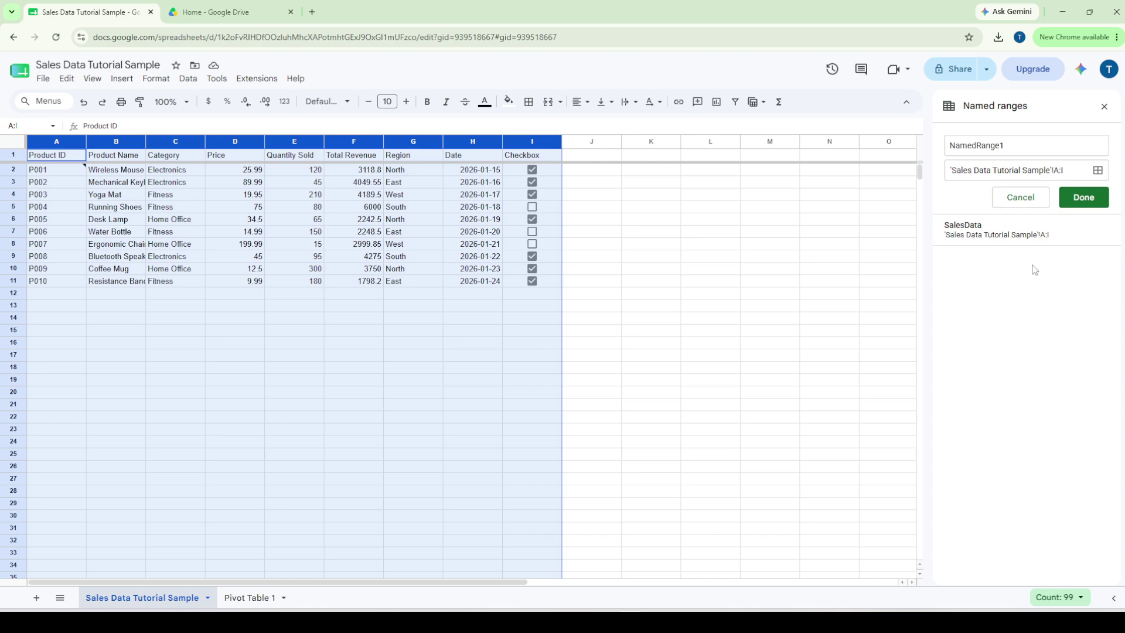
pyautogui.click(1098, 170)
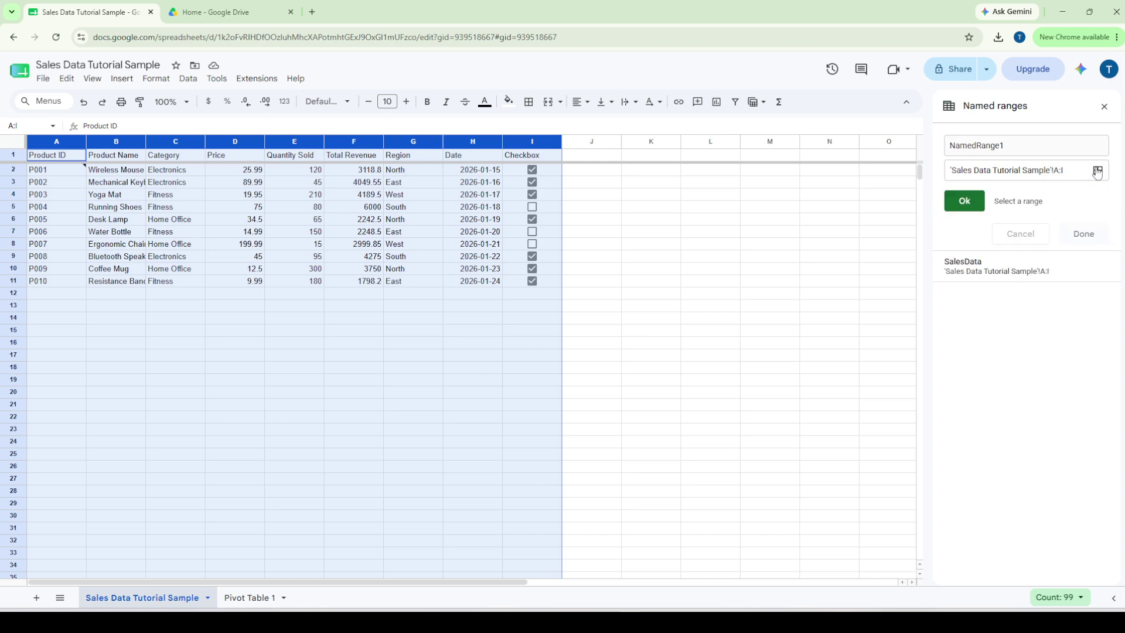
pyautogui.click(977, 203)
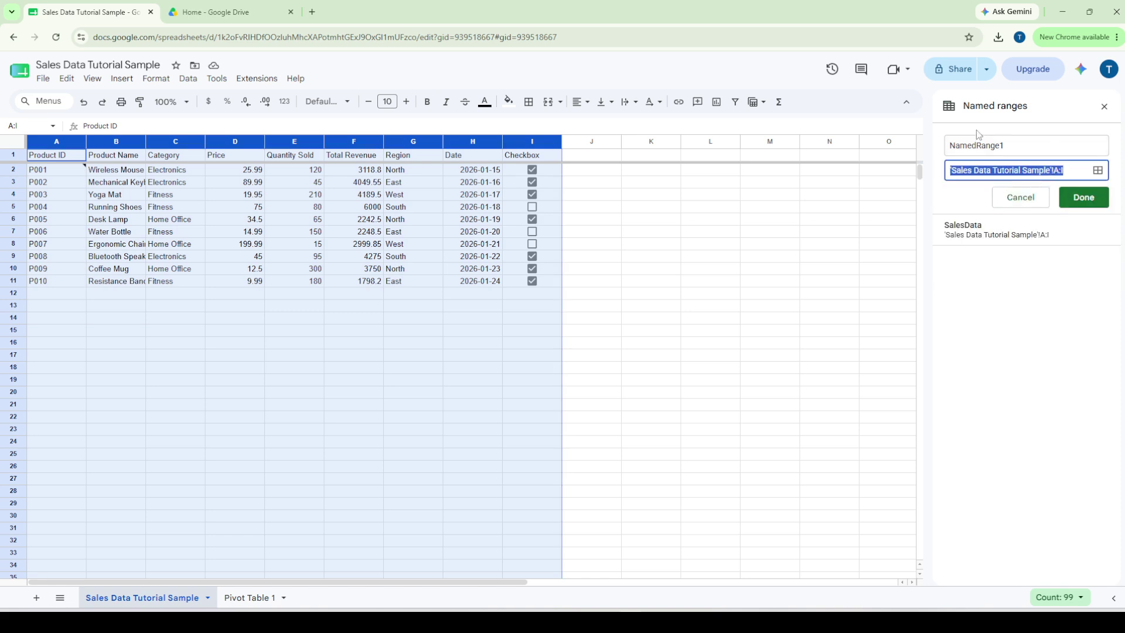
pyautogui.click(1103, 108)
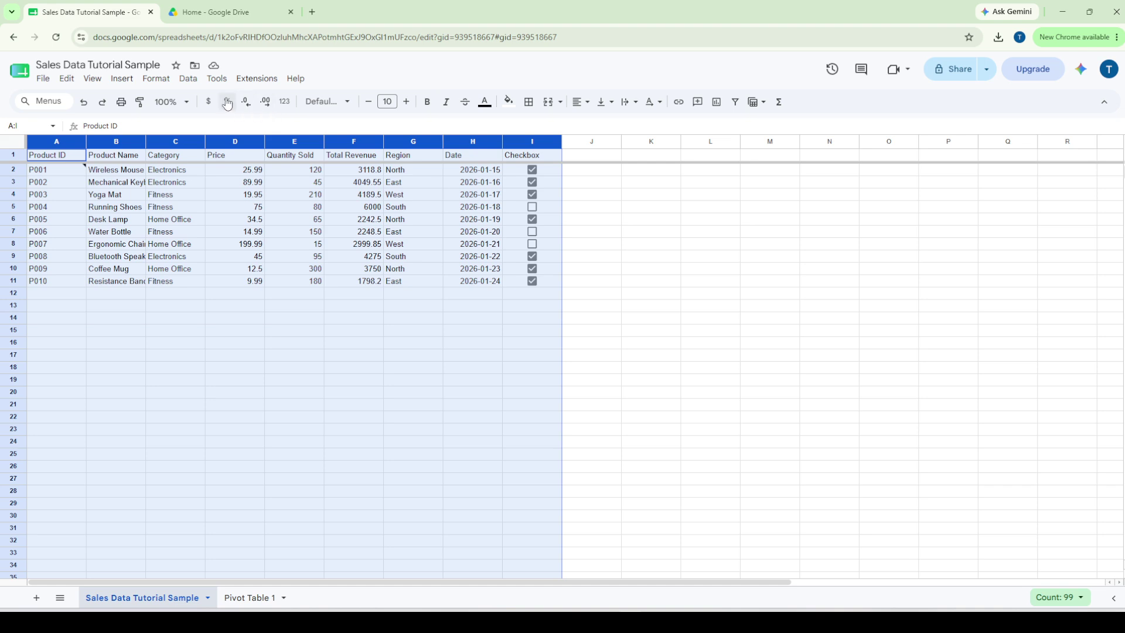
pyautogui.click(194, 82)
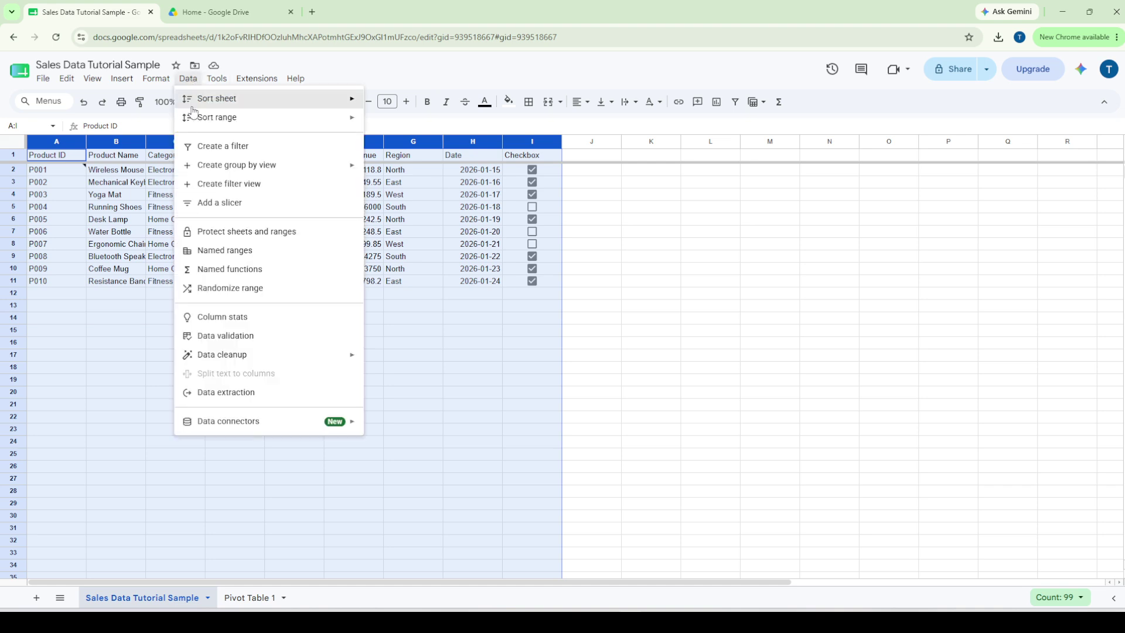
pyautogui.click(229, 270)
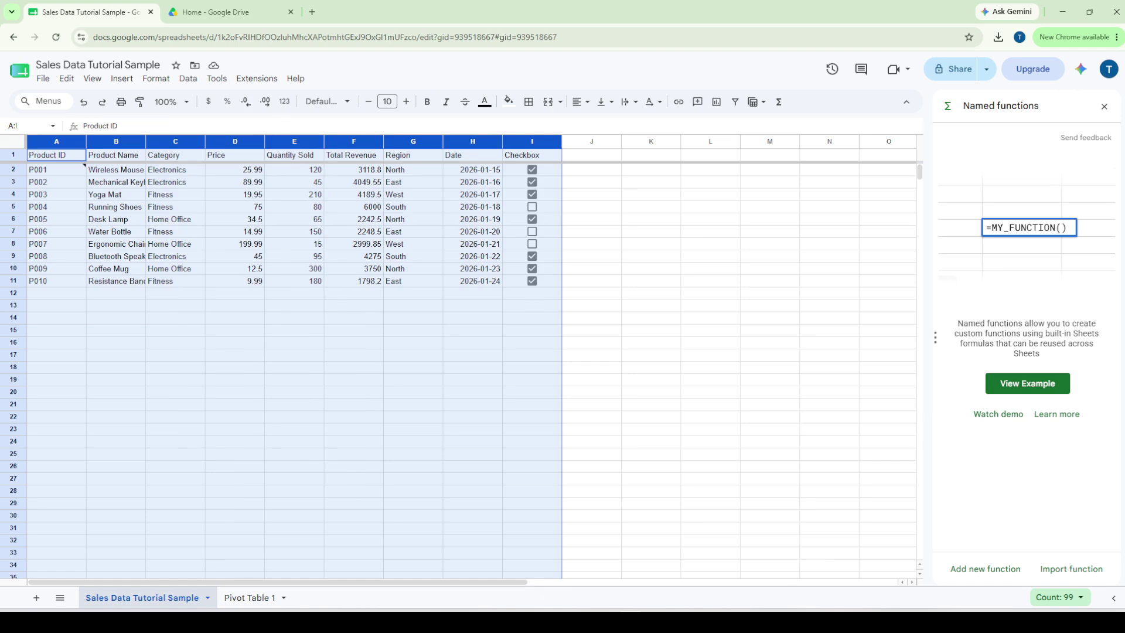
pyautogui.click(1103, 108)
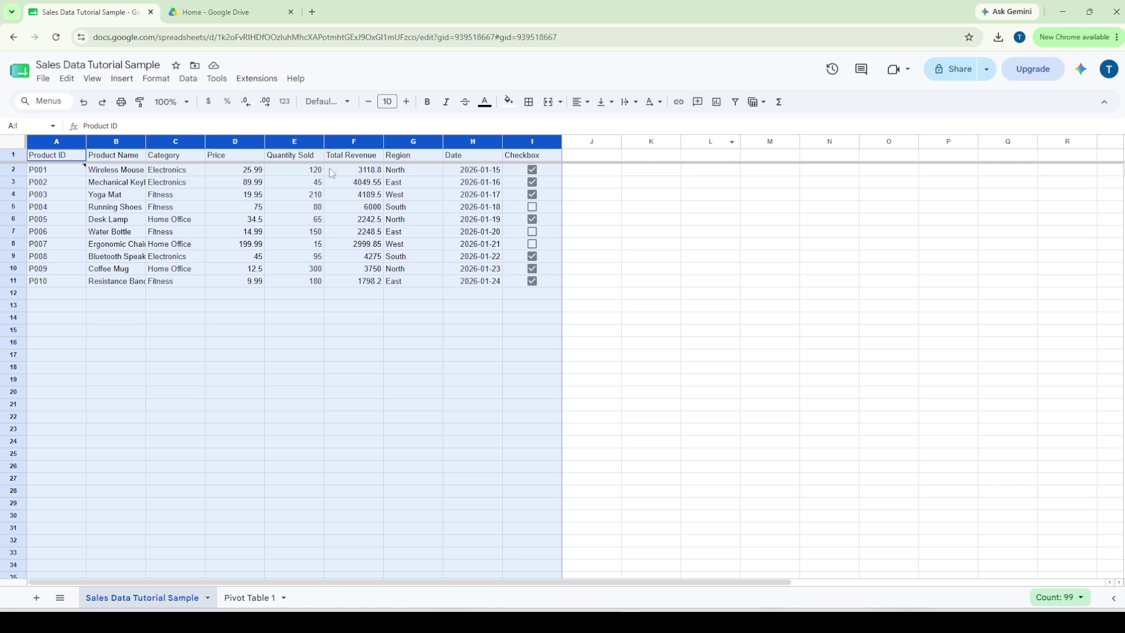
# - Reopen the list of named ranges, then delete the "SalesData" range and confirm its removal
pyautogui.click(188, 78)
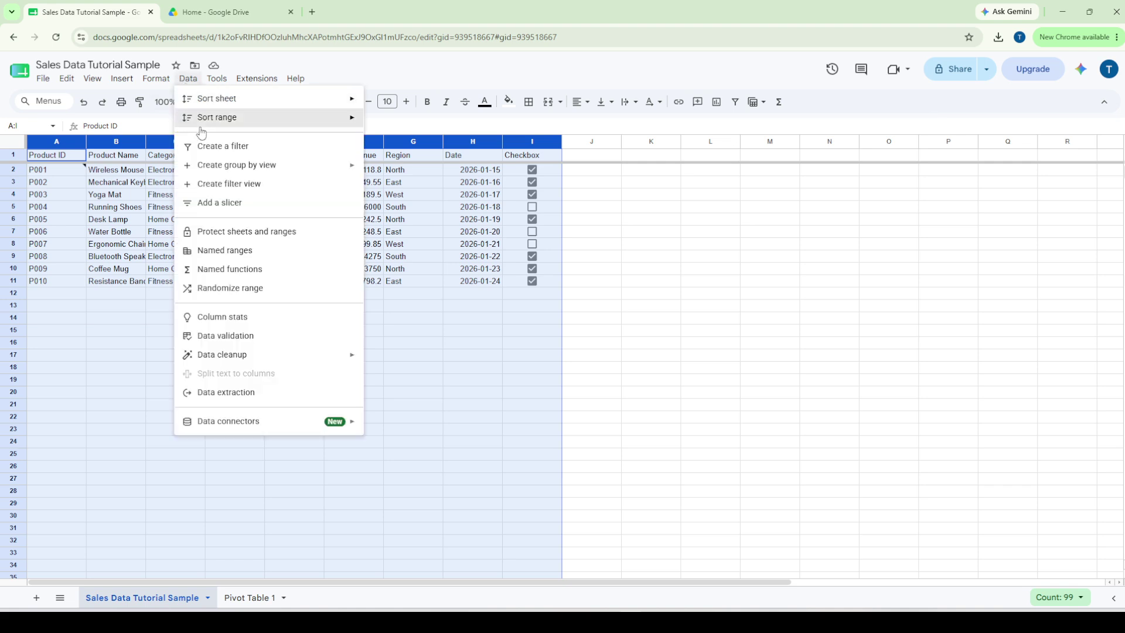
pyautogui.click(222, 250)
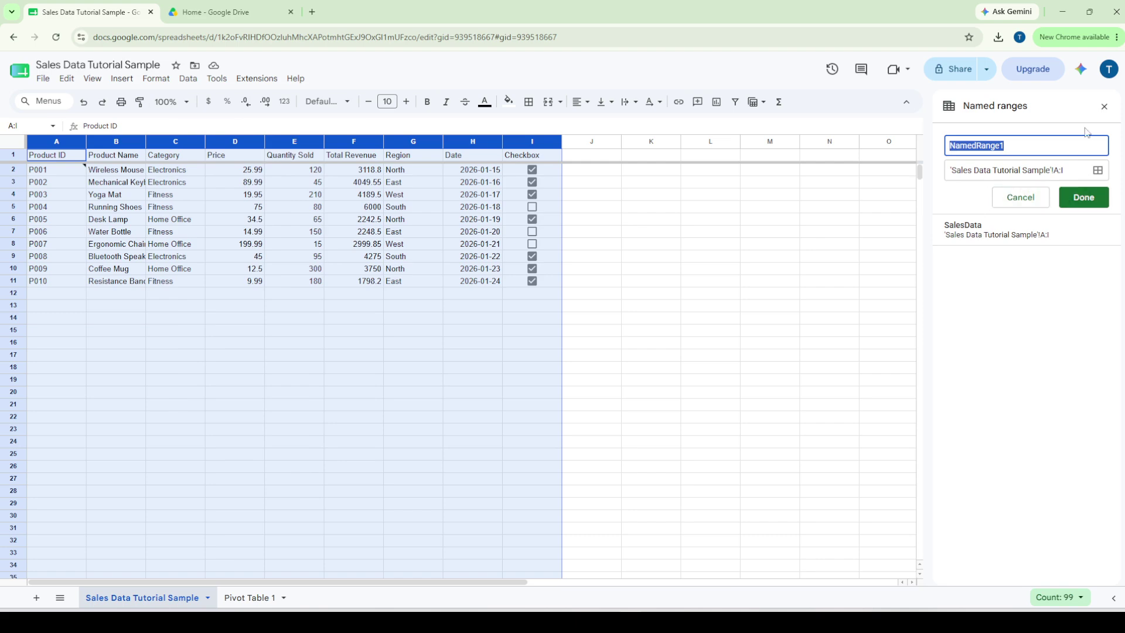
pyautogui.click(1035, 199)
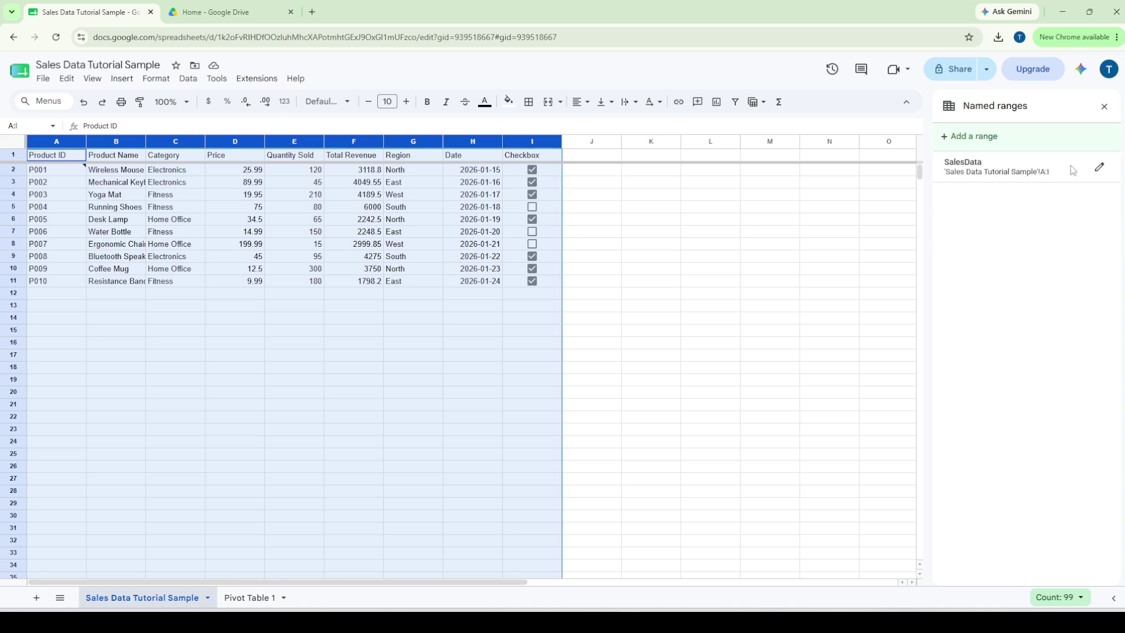
pyautogui.click(1099, 170)
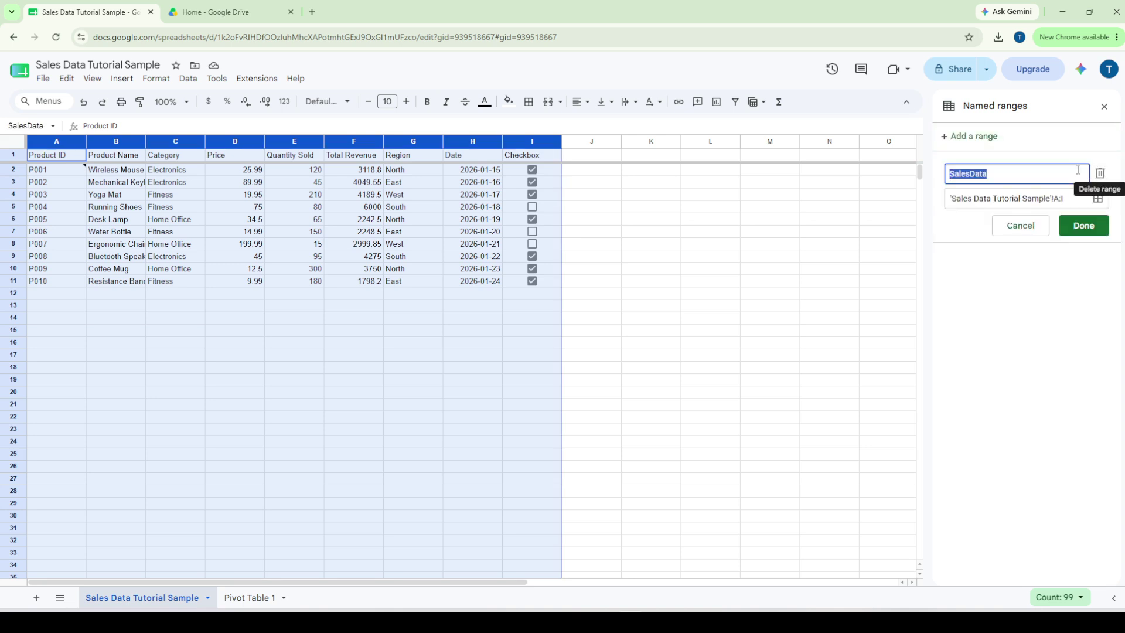
pyautogui.click(1100, 174)
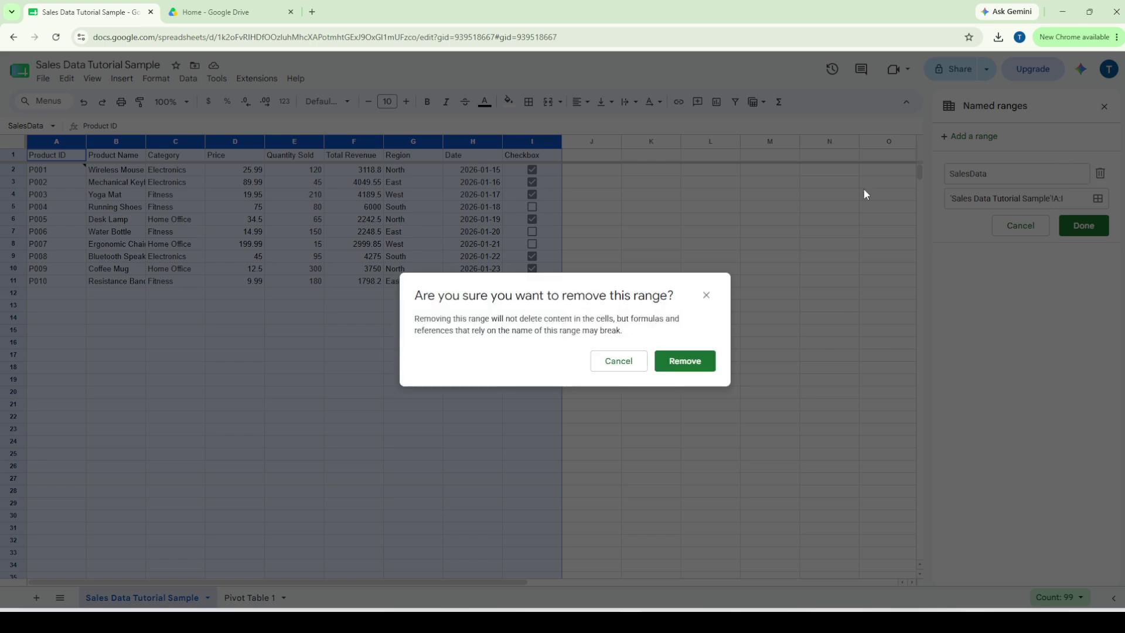
pyautogui.click(687, 359)
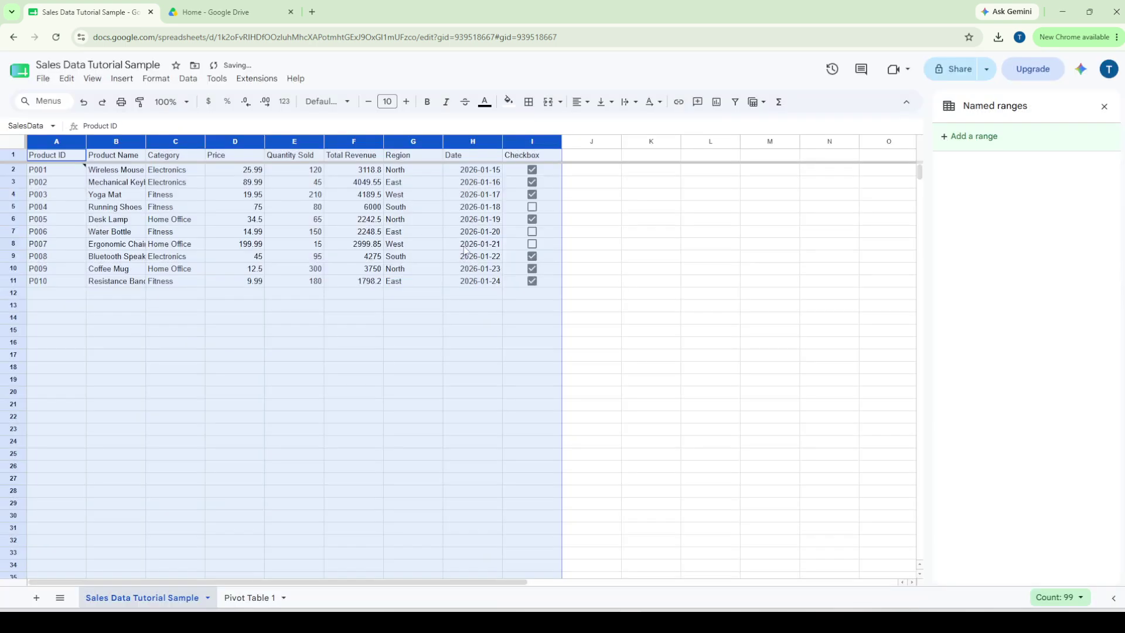
pyautogui.click(482, 345)
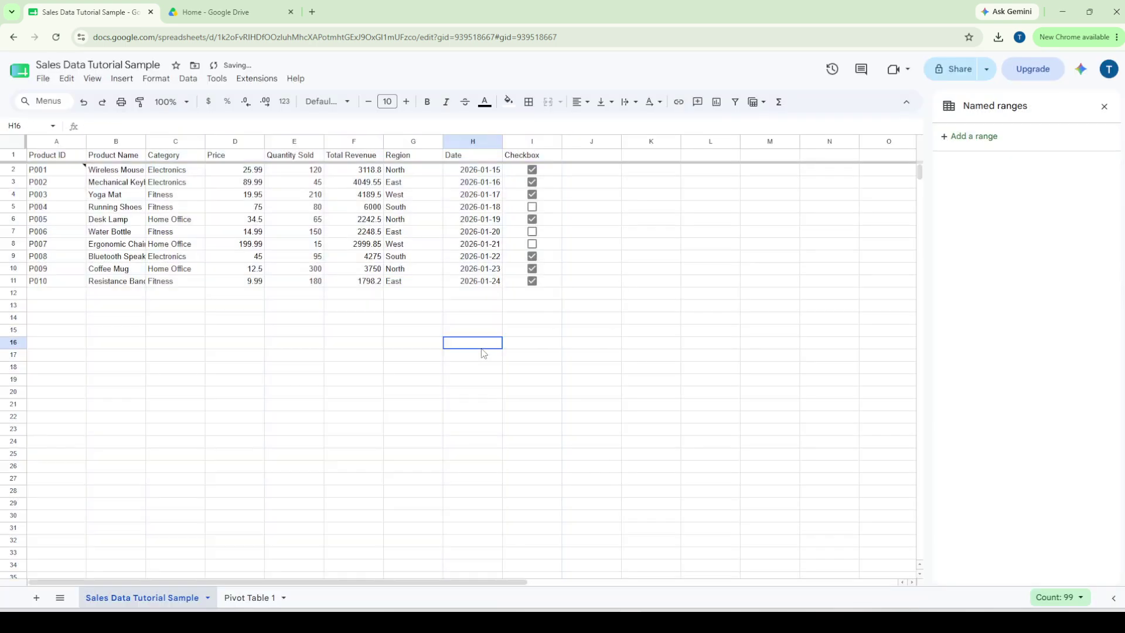